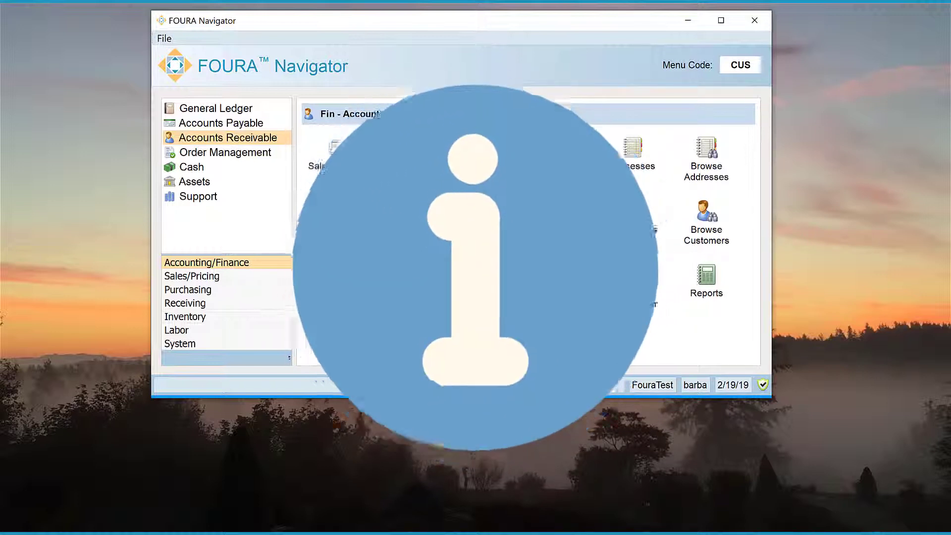
Open the Customers window at AC010 Actuarial Supply, Inc, leaving the quick filter on All.
click(636, 240)
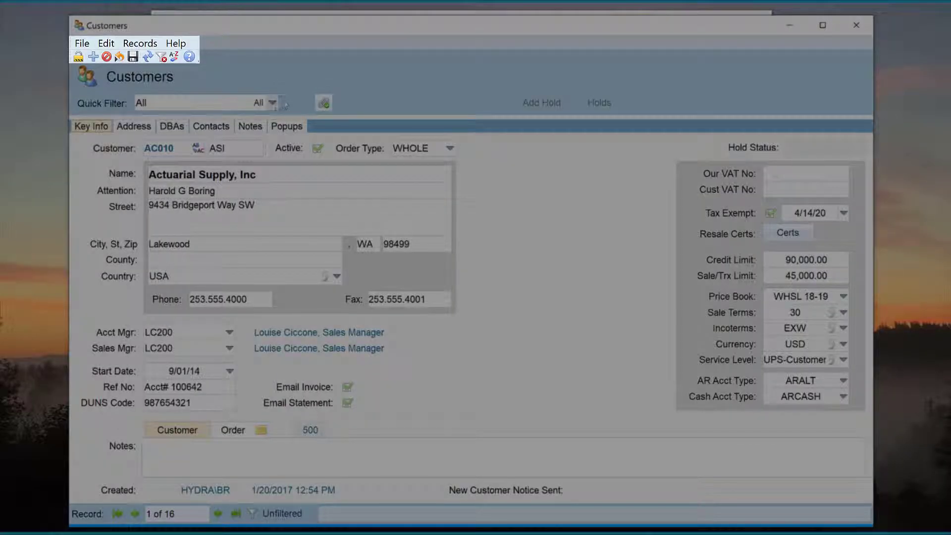
click(272, 103)
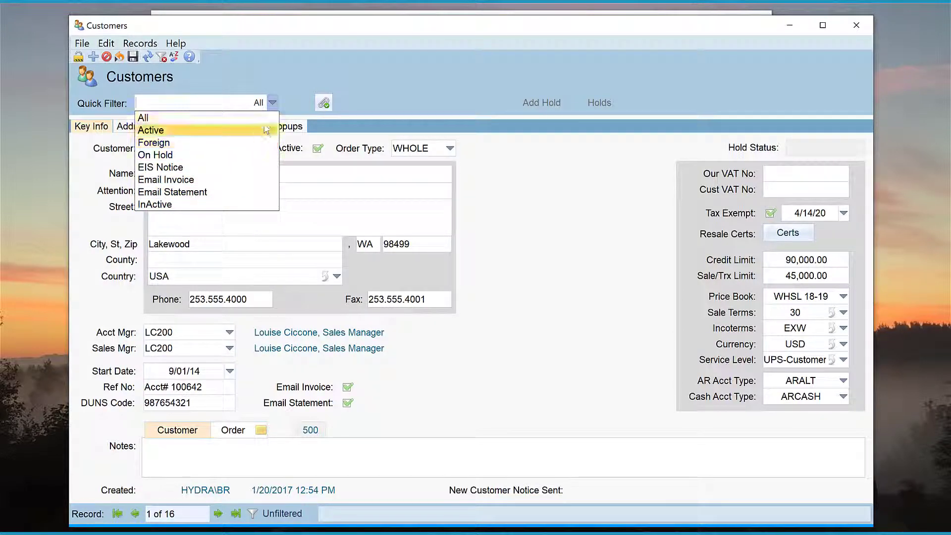
click(295, 112)
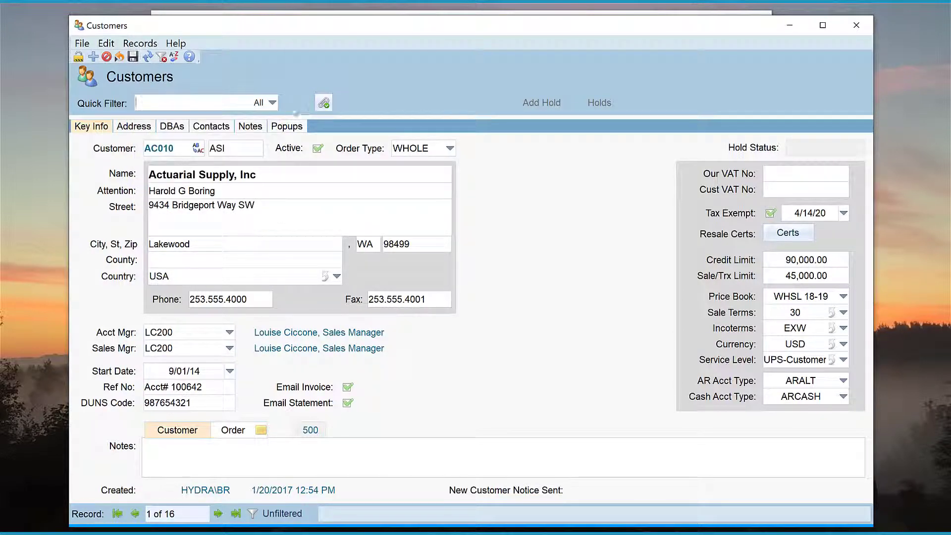
click(319, 107)
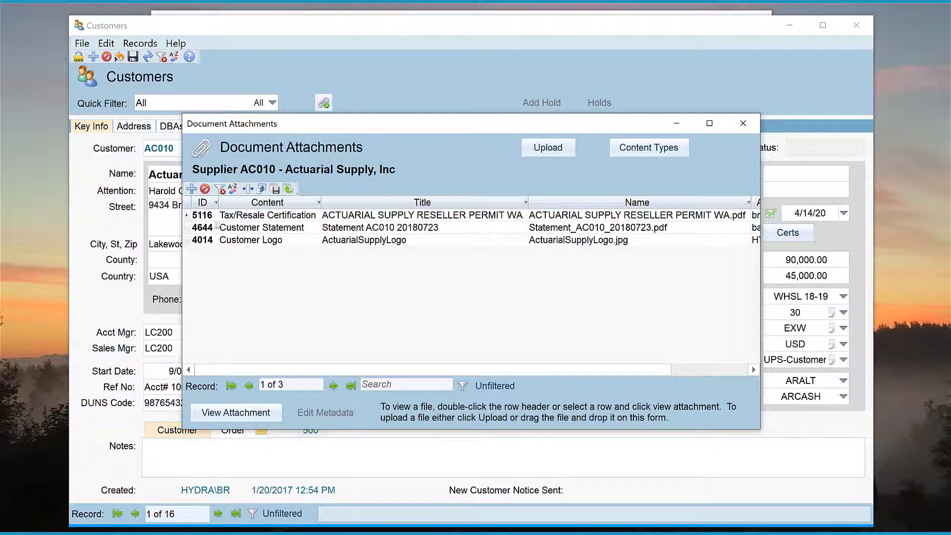
click(188, 218)
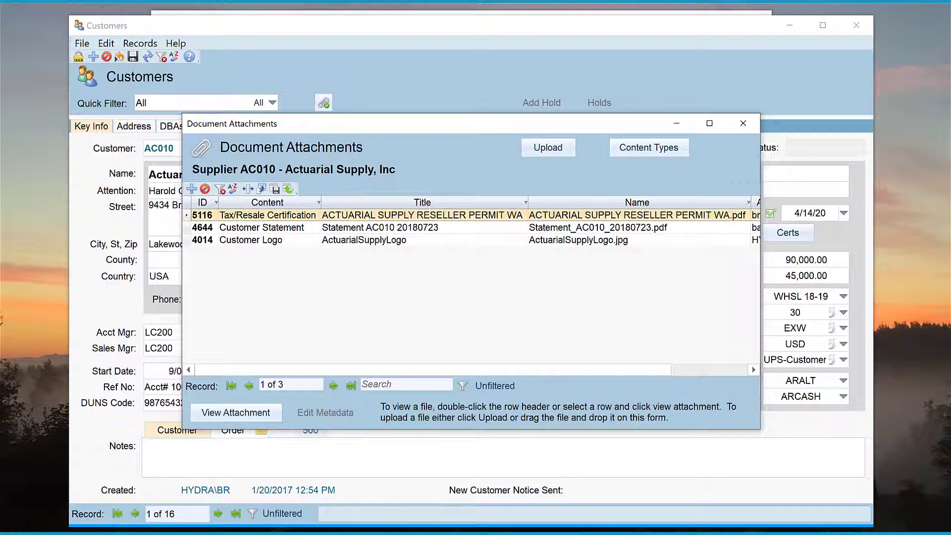
click(744, 123)
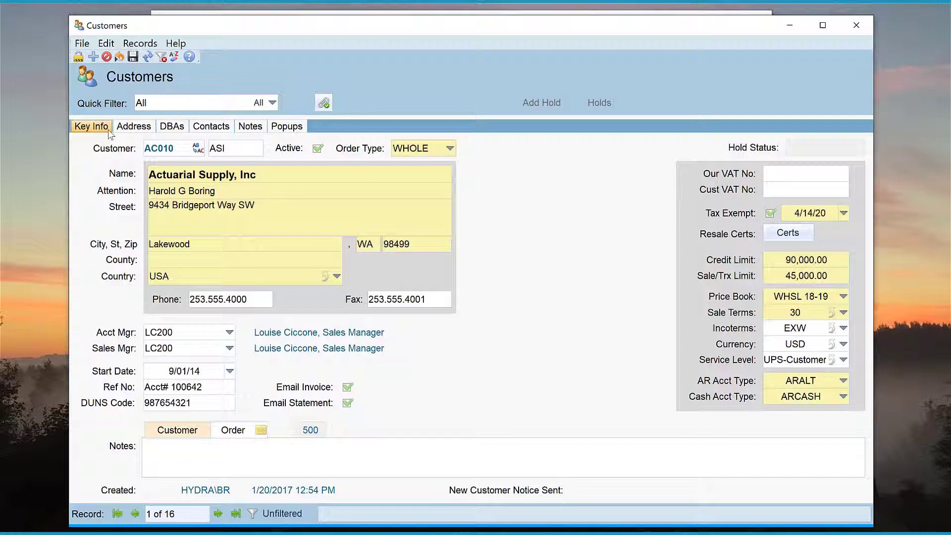
Look through Actuarial Supply's Address, DBAs, Contacts, Notes and Popups tabs in turn.
click(132, 129)
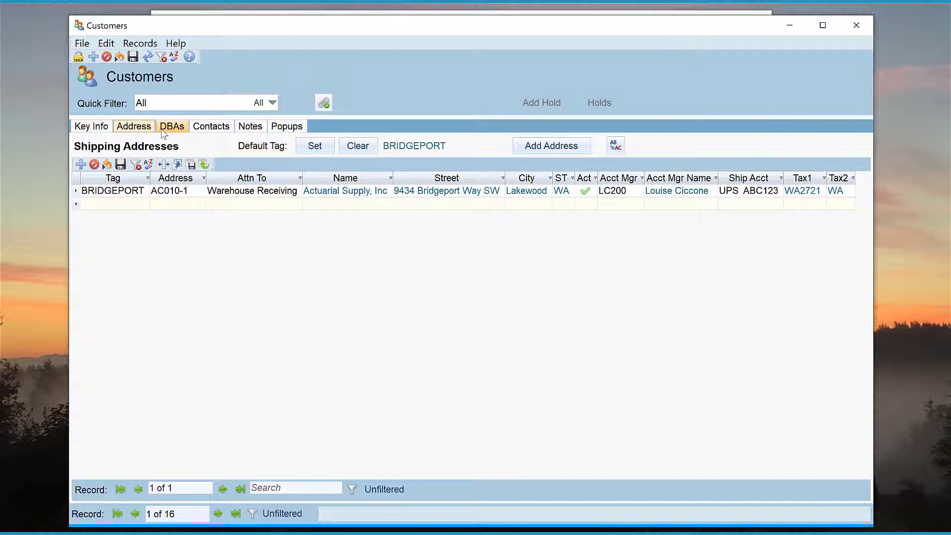
click(188, 131)
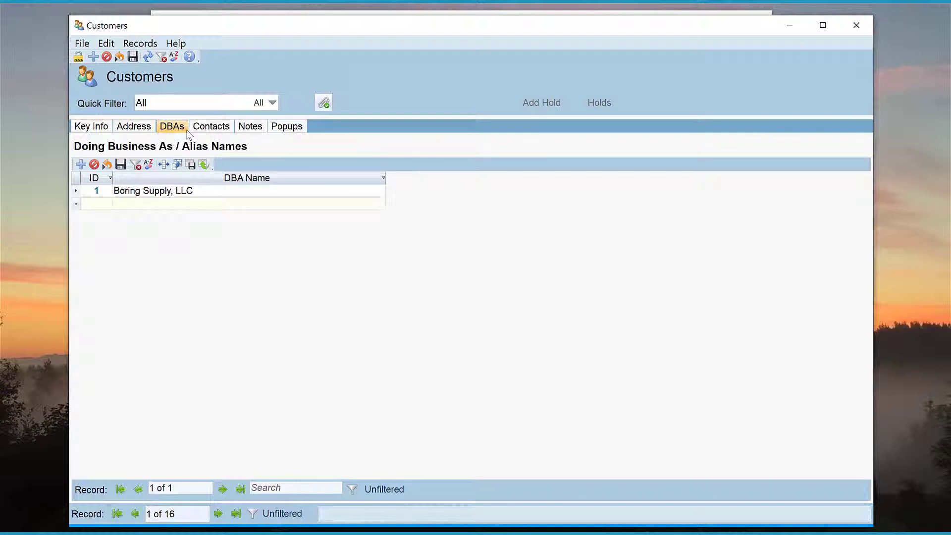
click(198, 130)
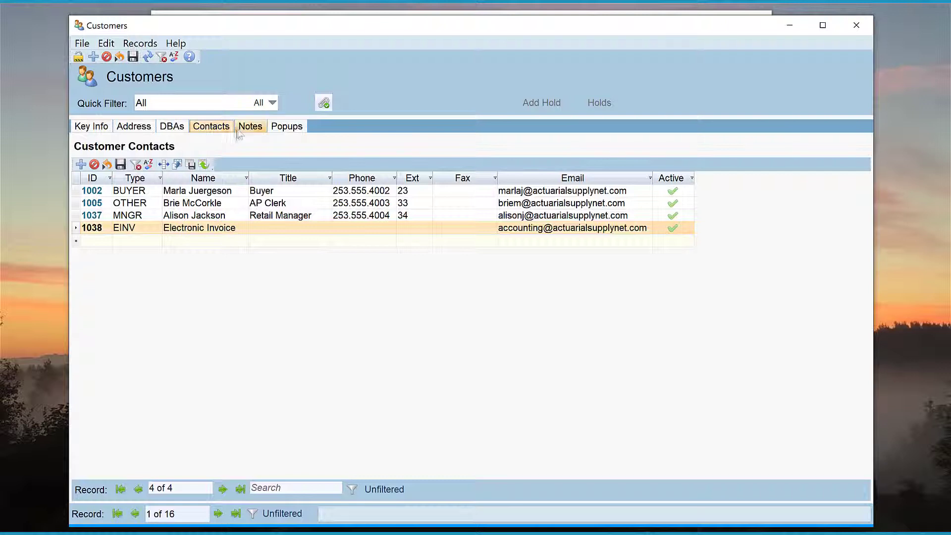
click(246, 130)
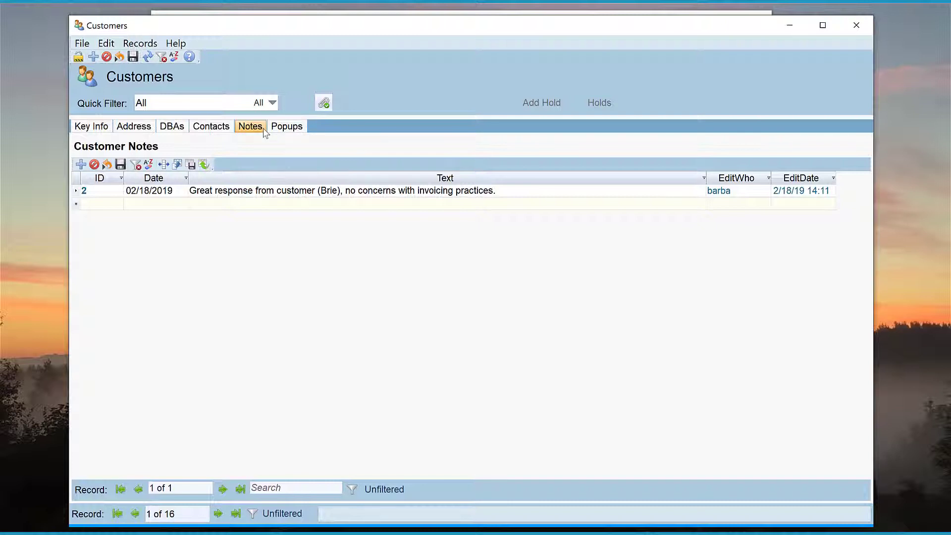
click(269, 129)
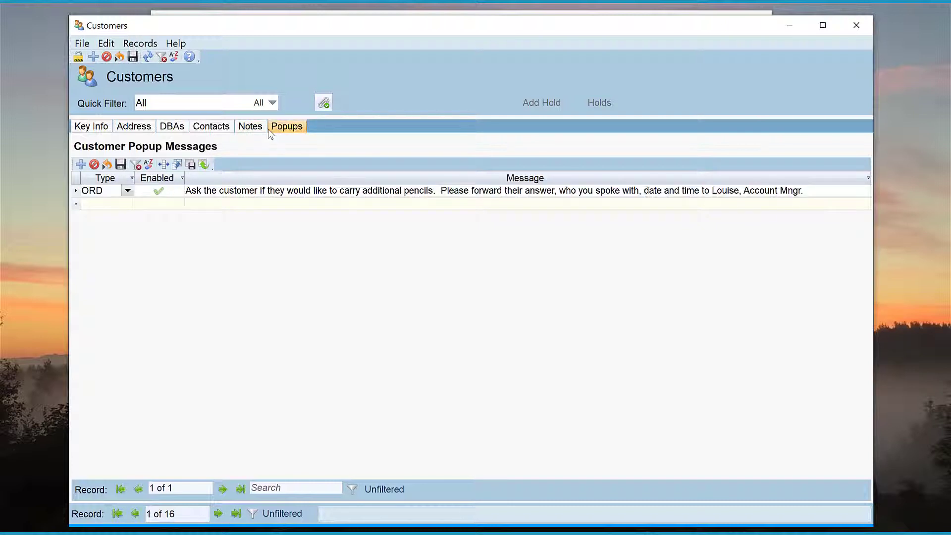
Check the message type options on the ORD popup row, then go back to Key Info.
click(127, 192)
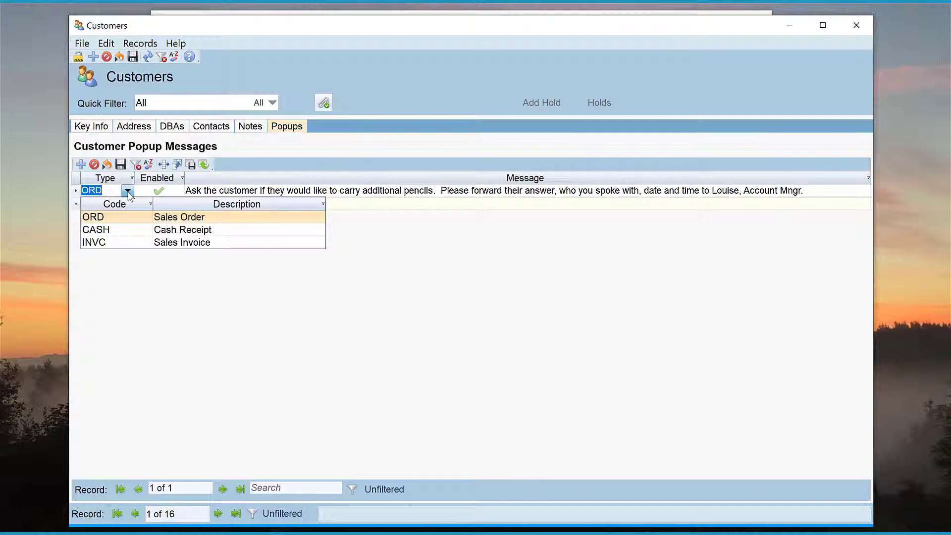
click(128, 194)
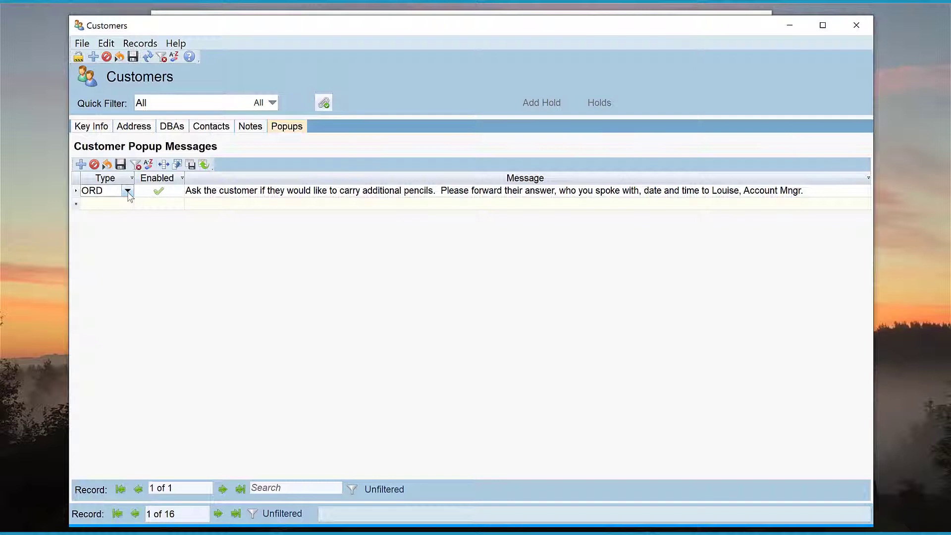
click(102, 128)
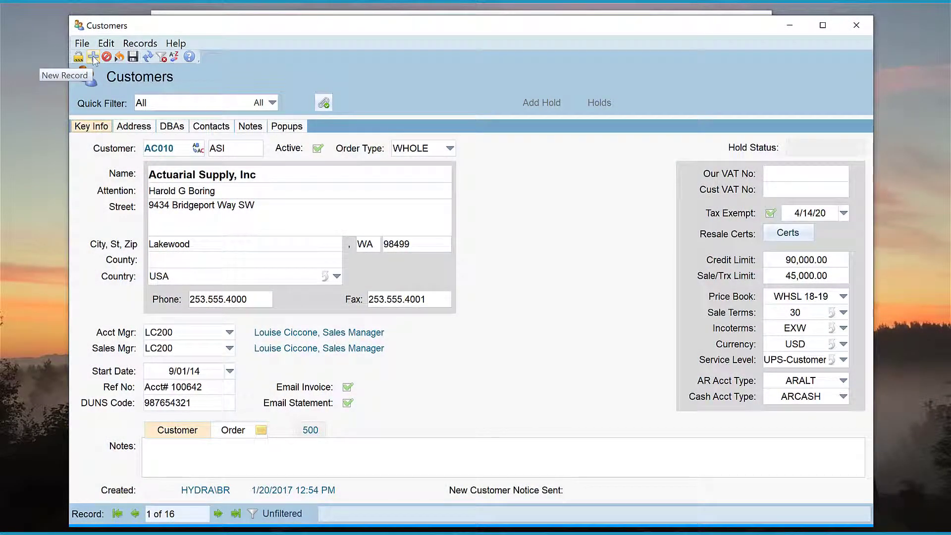
Start a new customer record, entering then clearing the trial name 'Act'.
click(93, 56)
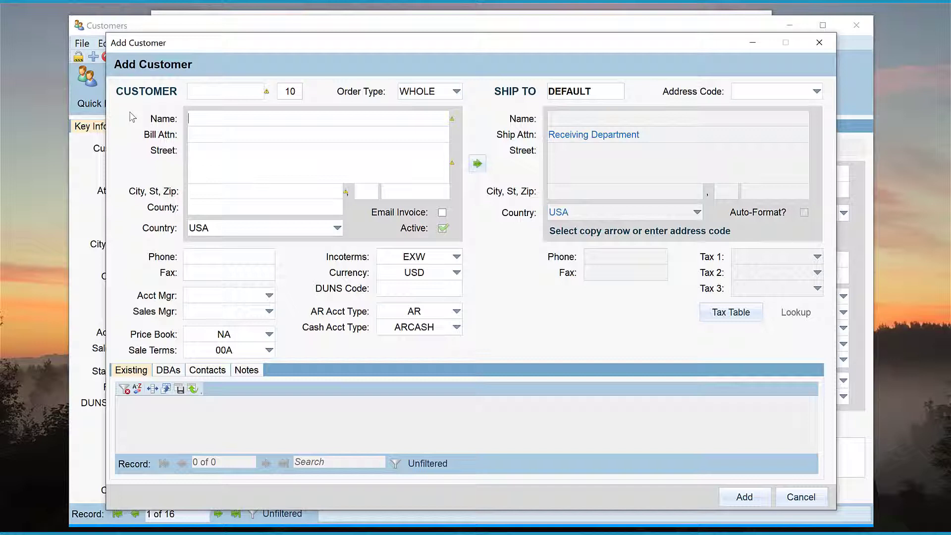
text(Act)
key(Tab)
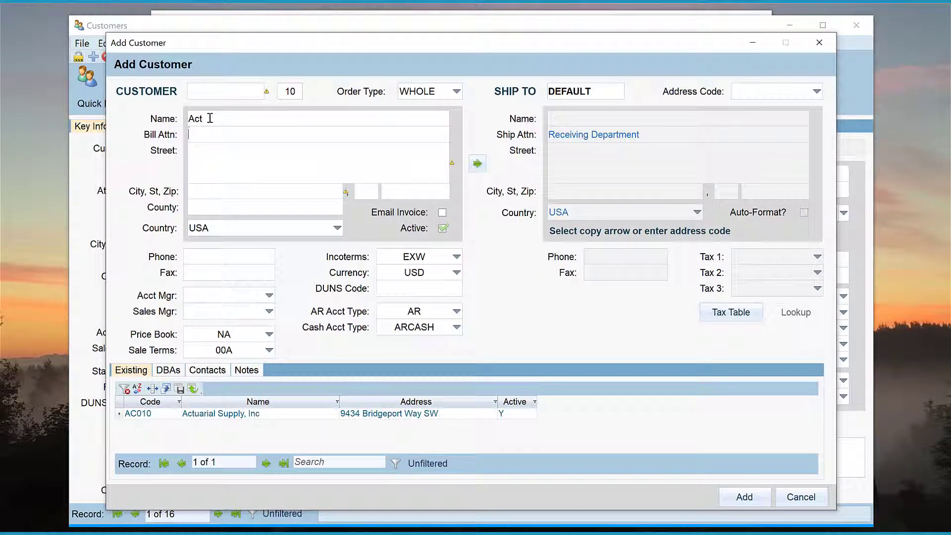
drag(210, 118, 187, 118)
key(BackSpace)
click(197, 92)
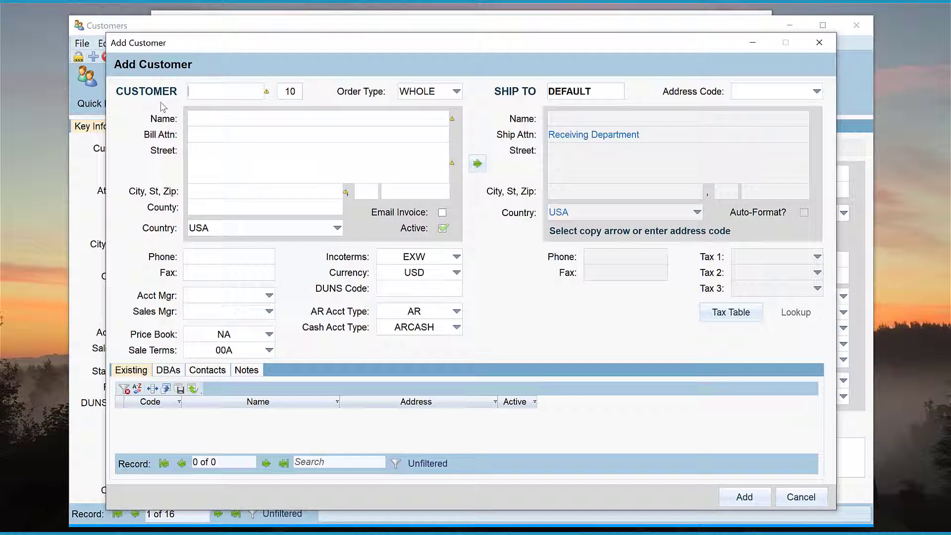
Enter customer code AC020 and set the order type to RETL2.
text(AC?)
key(Tab)
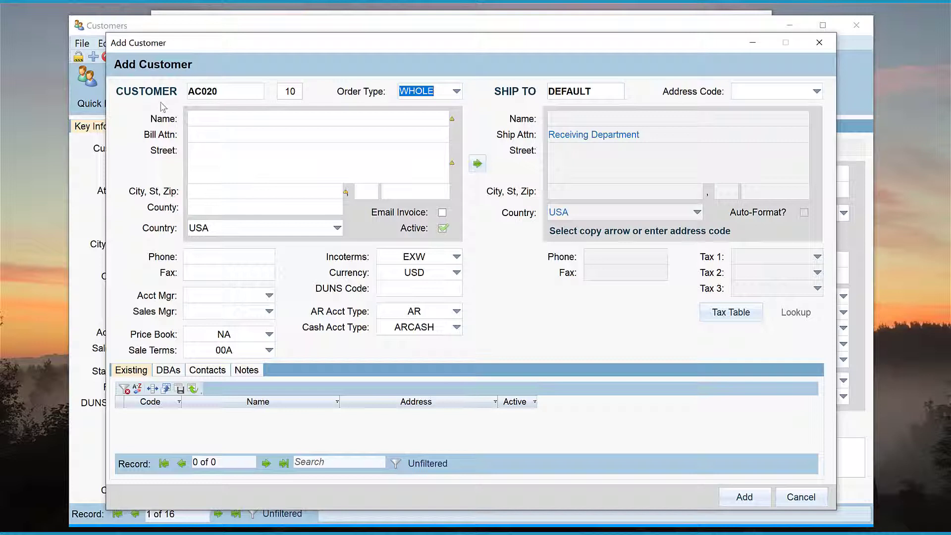
click(457, 94)
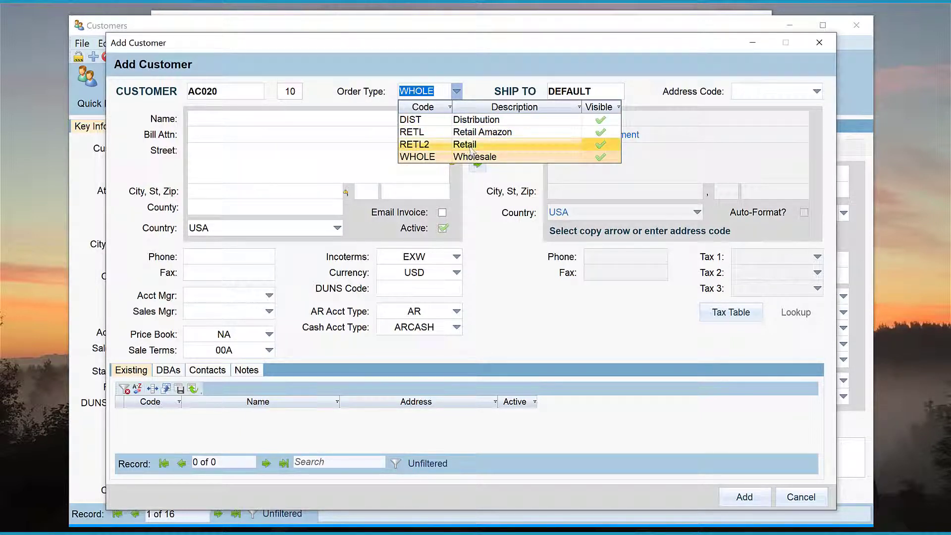
click(470, 148)
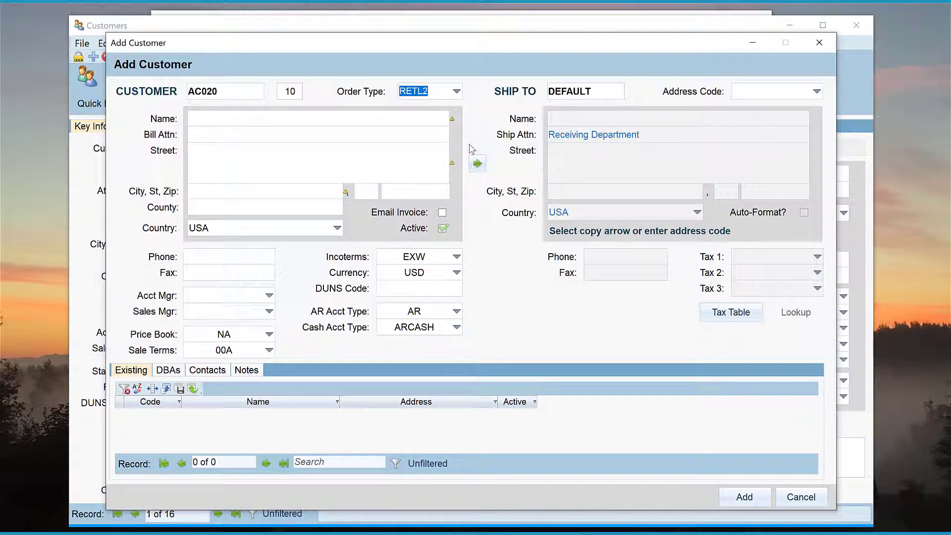
Paste the company name and fill in the billing attention, street, city, state and zip.
click(281, 121)
text(Action Jackson Office Supply, Inc.)
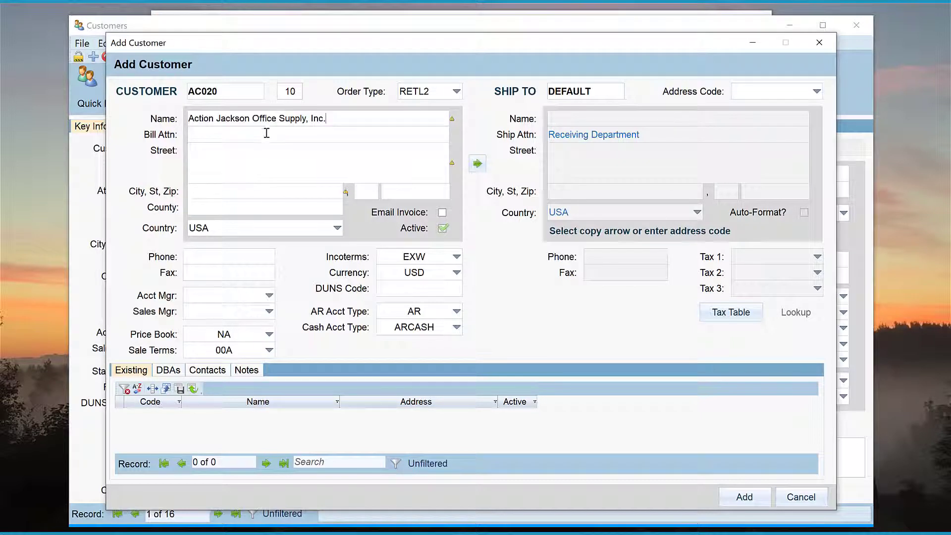
click(262, 135)
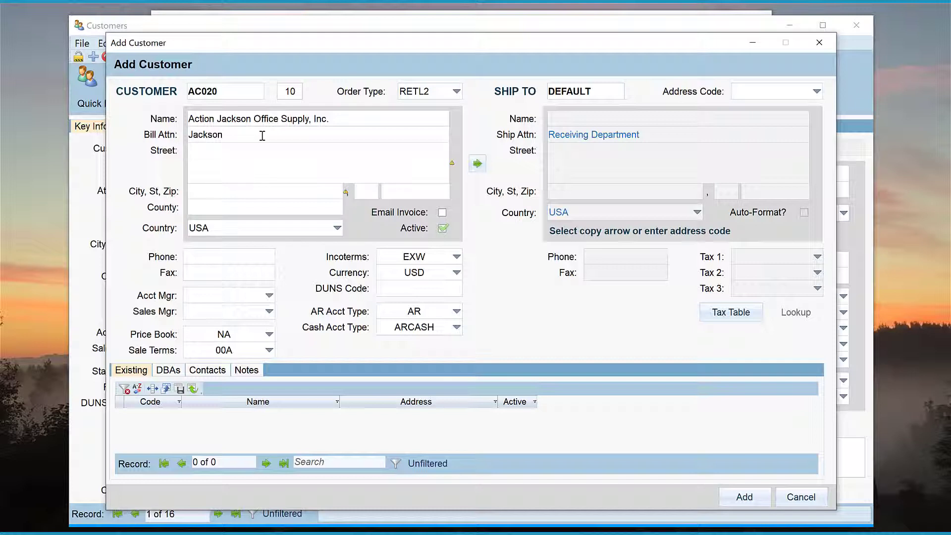
key(Tab)
click(226, 195)
text(North Bend)
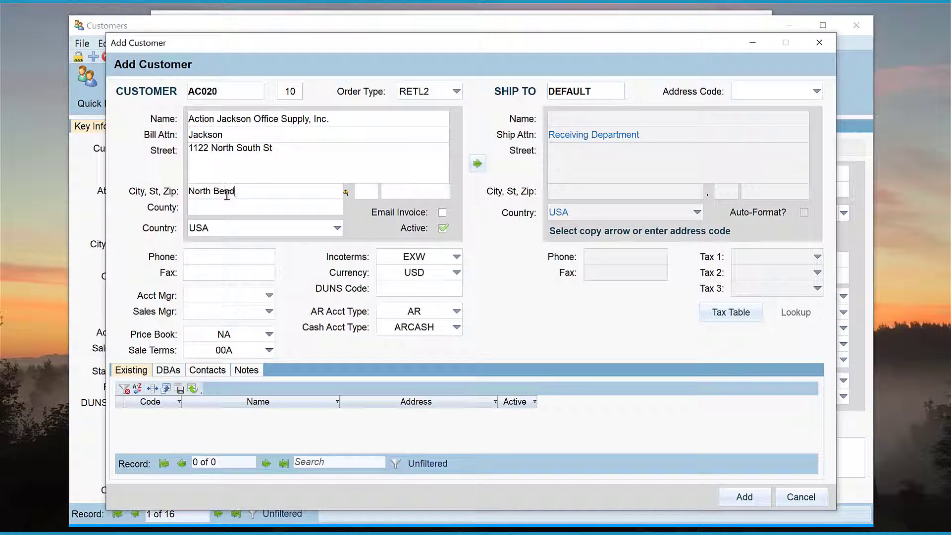
key(Tab)
text(WA)
key(Tab)
text(98045)
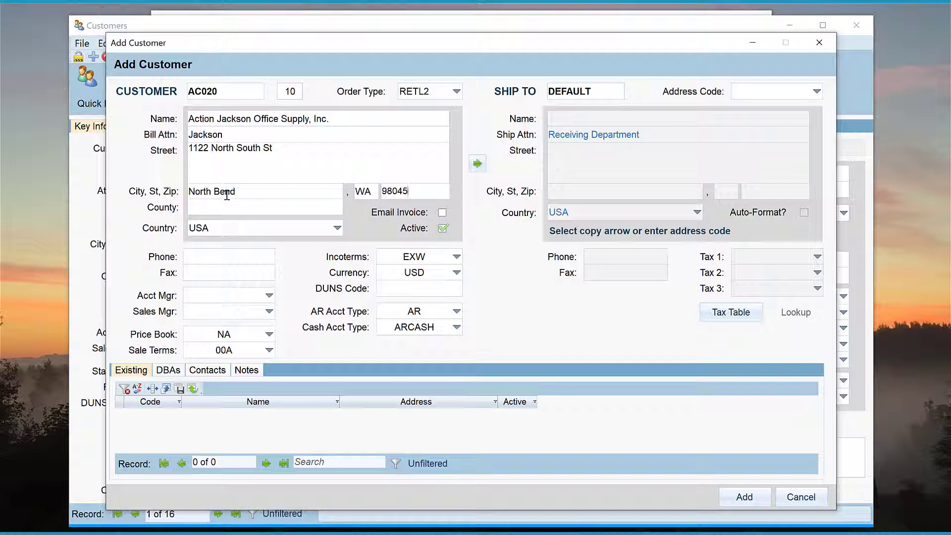
Turn on emailed invoices and enter the customer's phone number.
click(443, 213)
click(263, 258)
Assign account manager JG300, sales manager LC200, price book RET 18-19 and Net 20 terms.
click(269, 295)
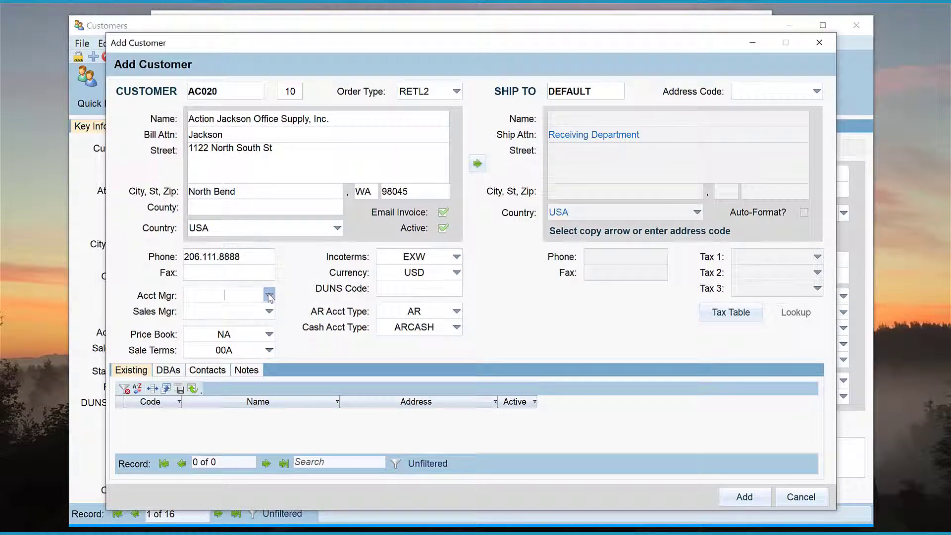
key(Down)
key(Down)
key(Down)
key(Down)
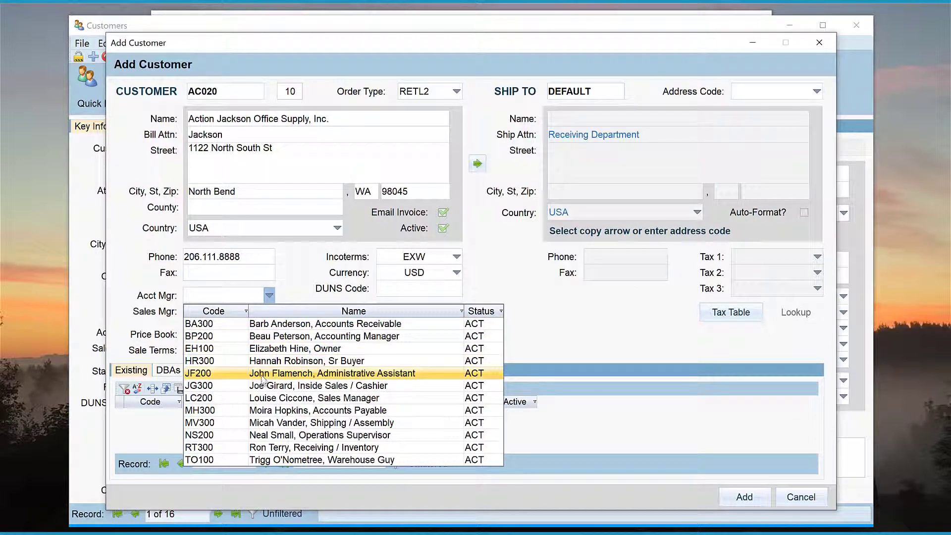
key(Return)
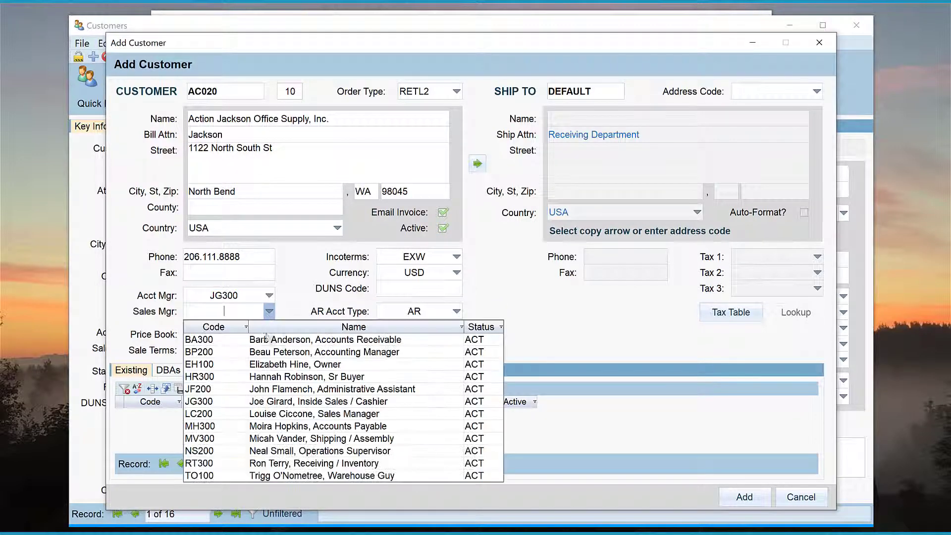
click(269, 311)
click(266, 413)
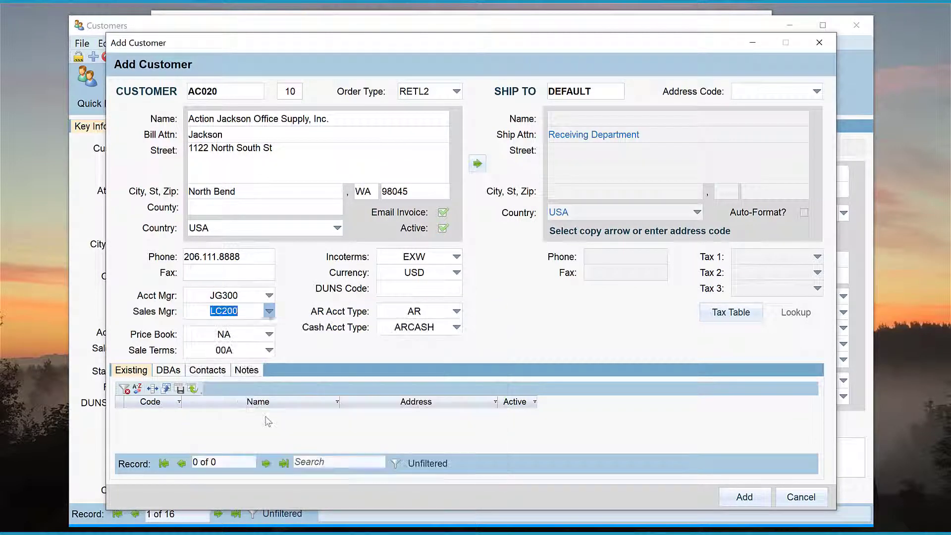
click(269, 335)
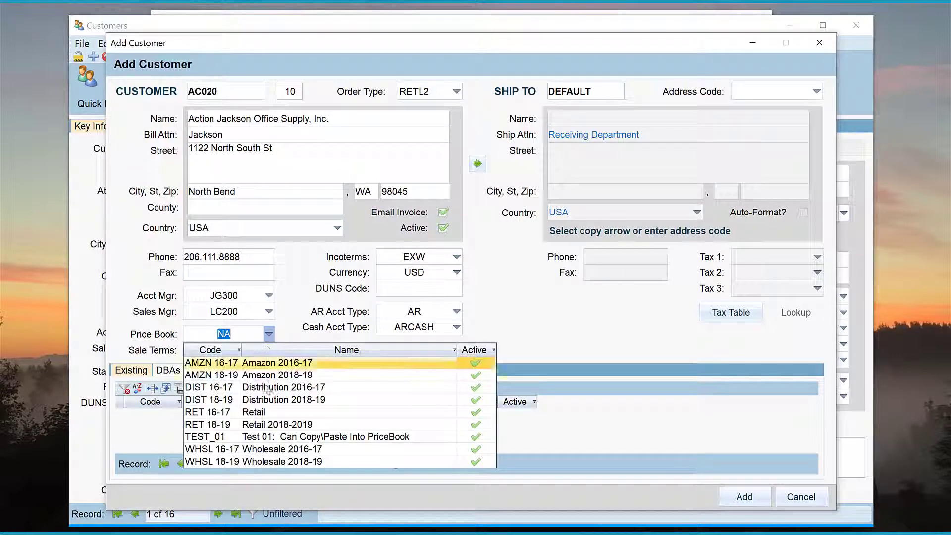
click(272, 421)
click(269, 350)
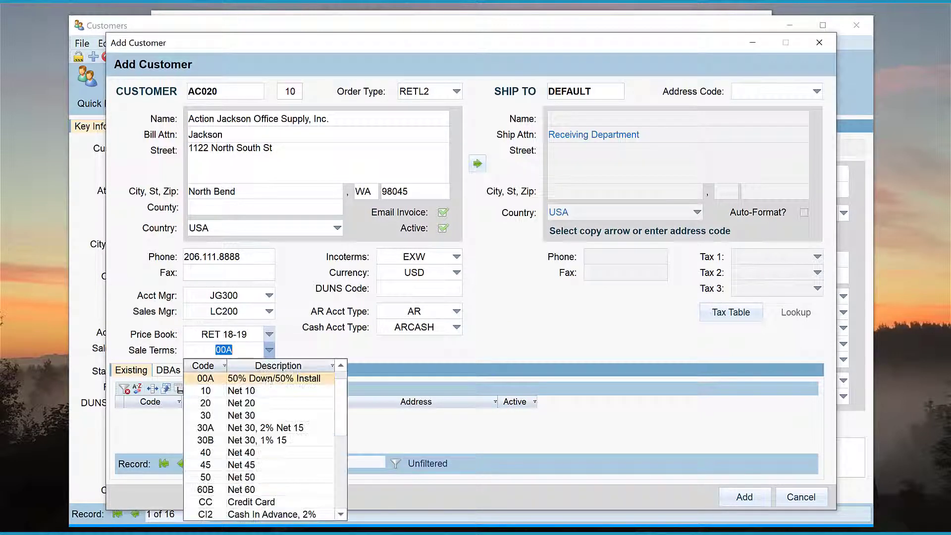
click(269, 403)
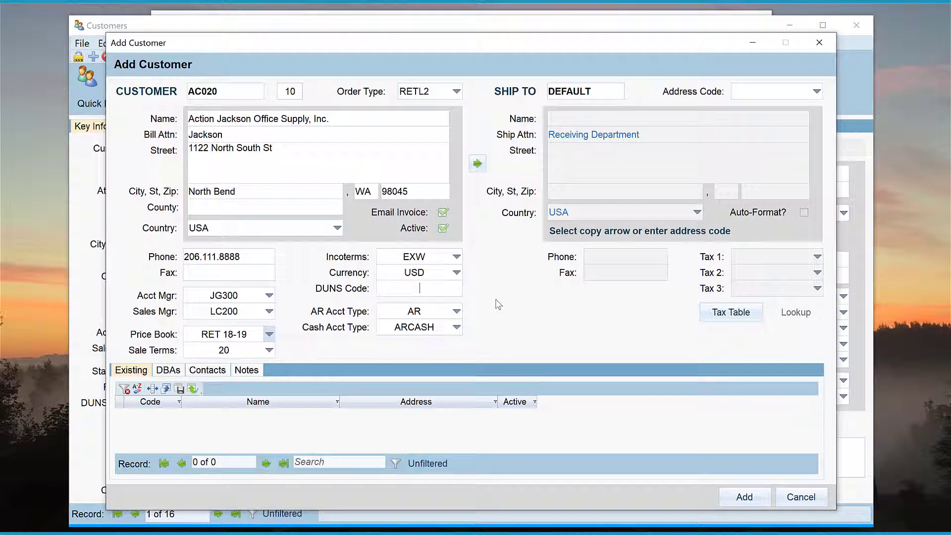
Enter DUNS code 987654321 and keep AR and ARCASH as the account types.
text(987654321)
click(456, 312)
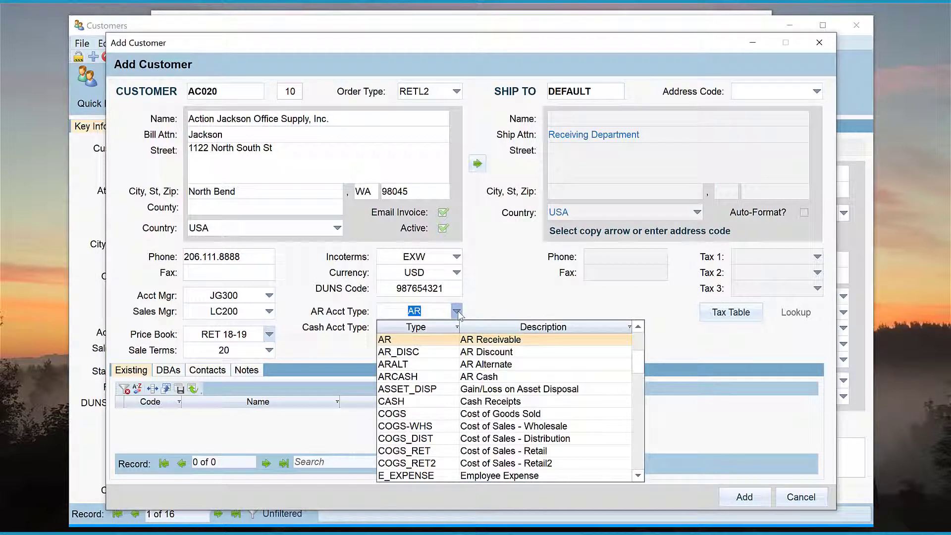
click(457, 312)
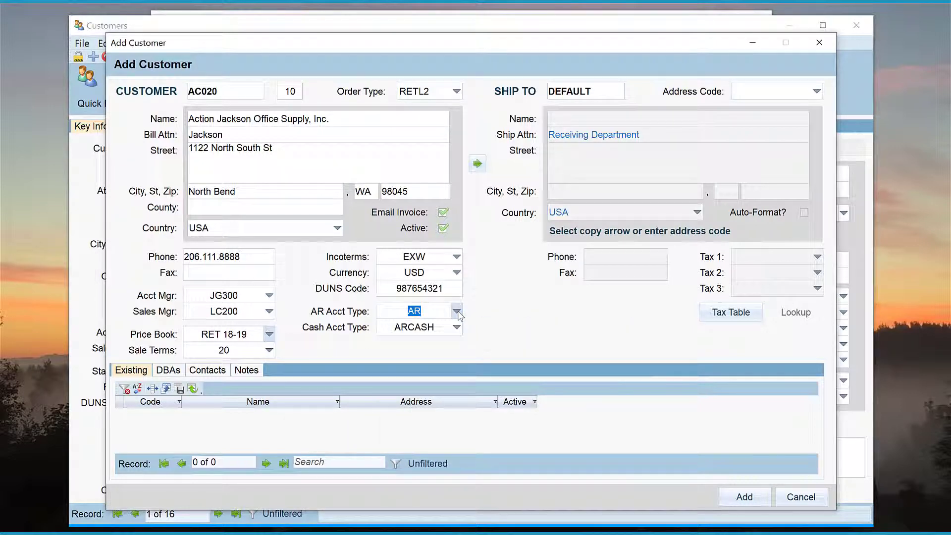
click(457, 328)
click(457, 328)
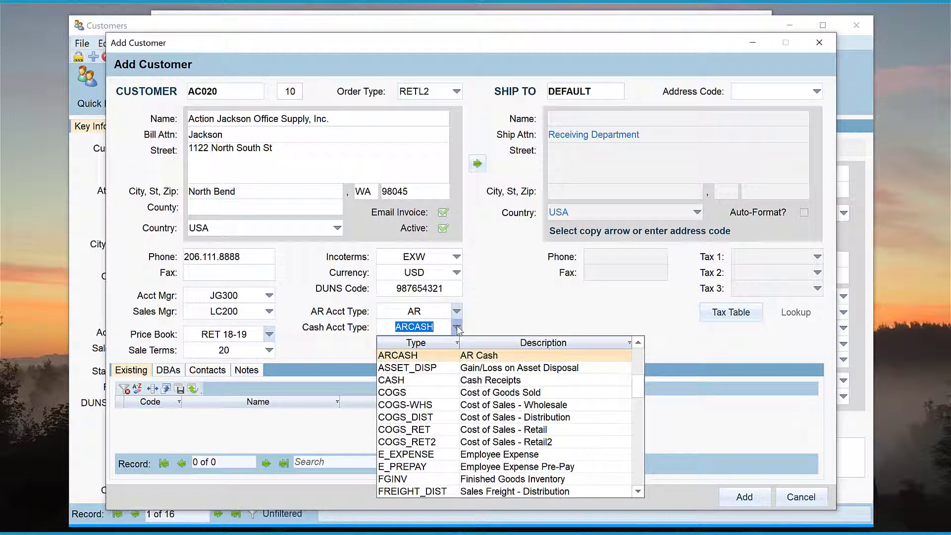
click(457, 328)
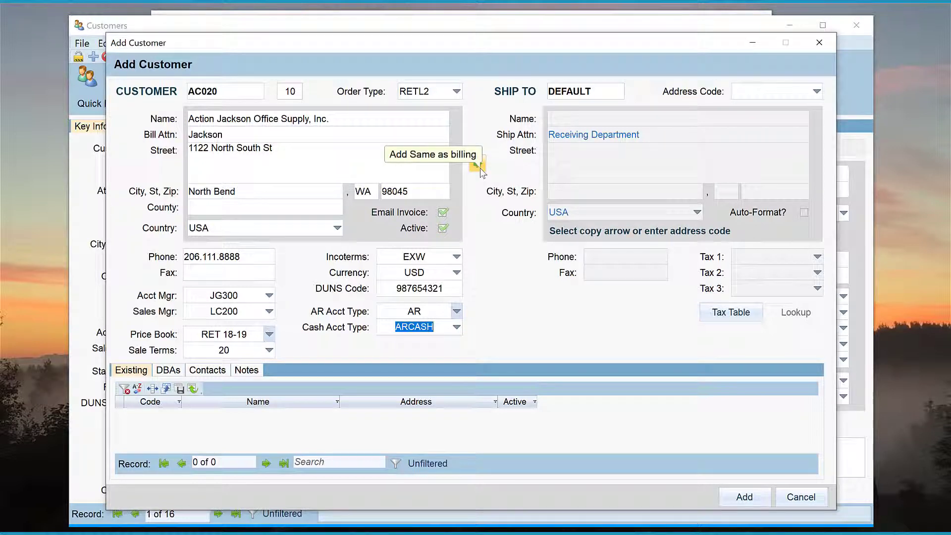
Copy billing to ship-to, look up taxes WA4000 and WA at 8.60%, then check DBAs, Contacts, Notes.
click(480, 168)
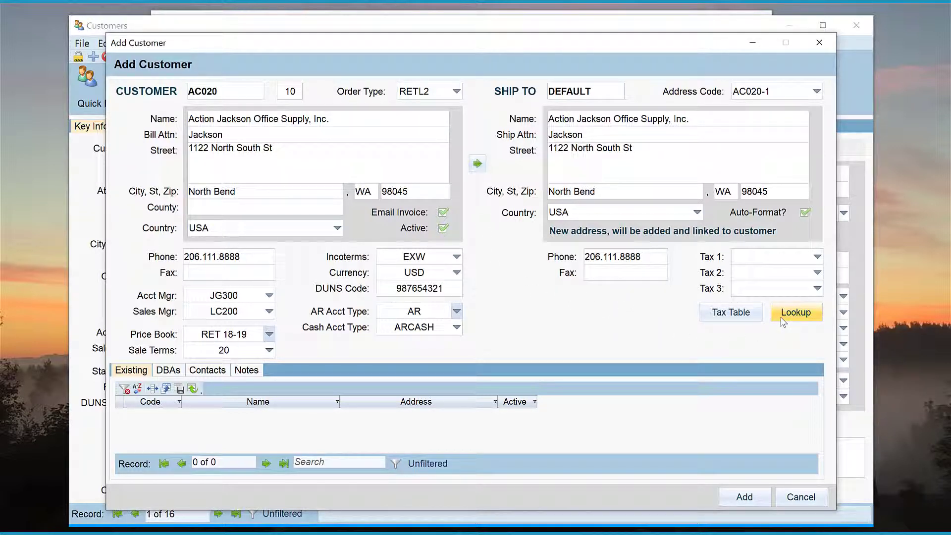
click(783, 319)
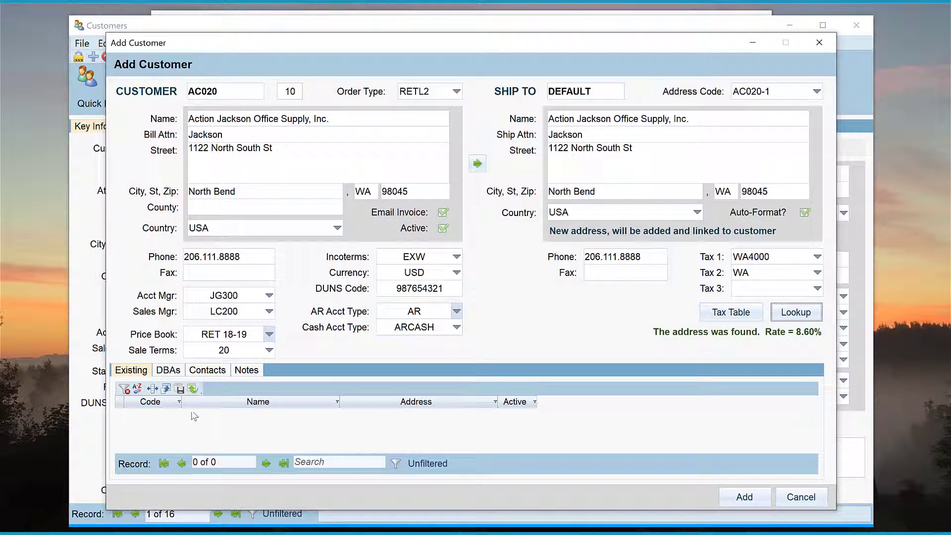
click(175, 372)
click(195, 372)
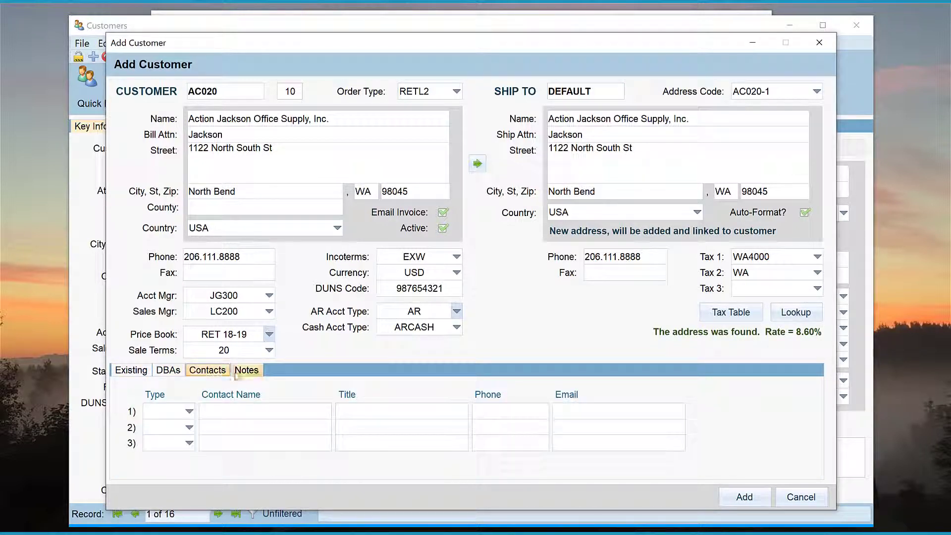
click(246, 373)
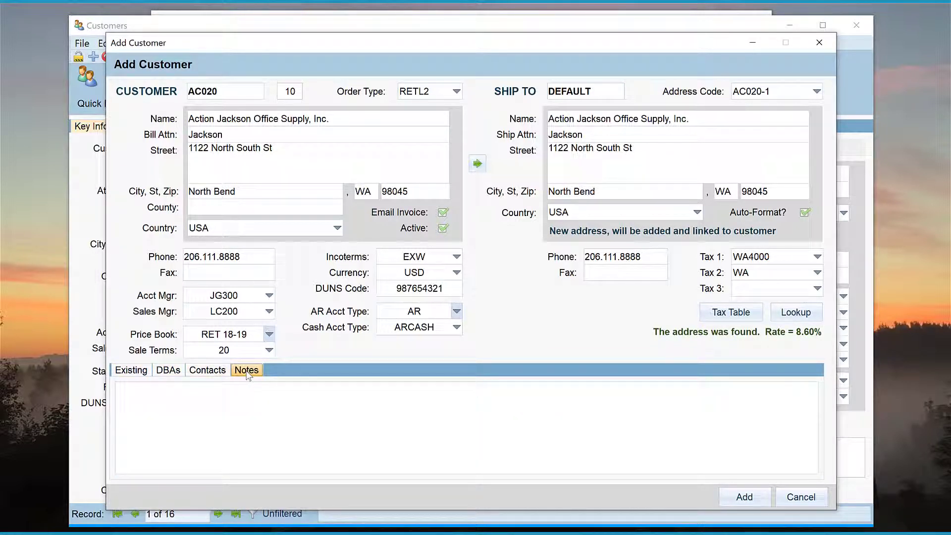
Add customer AC020 and close the Customers window.
click(732, 498)
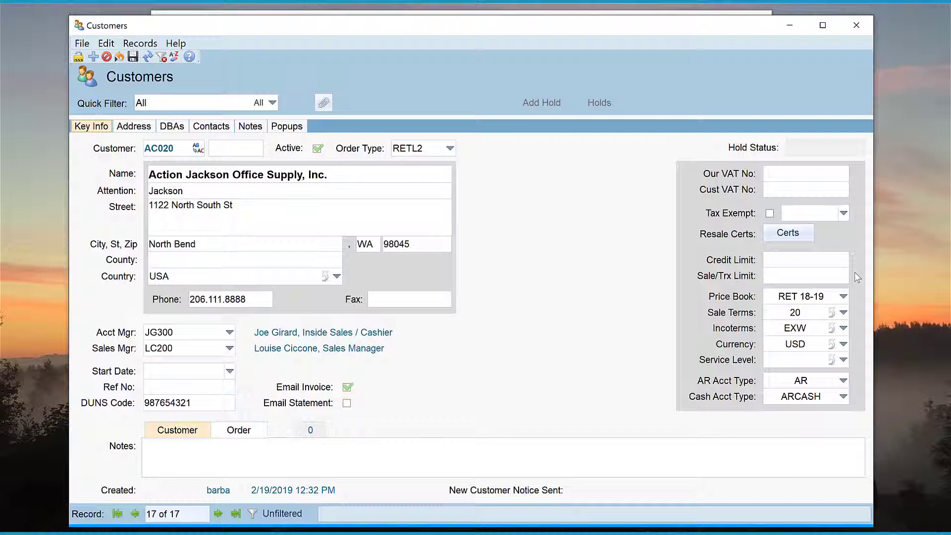
click(850, 23)
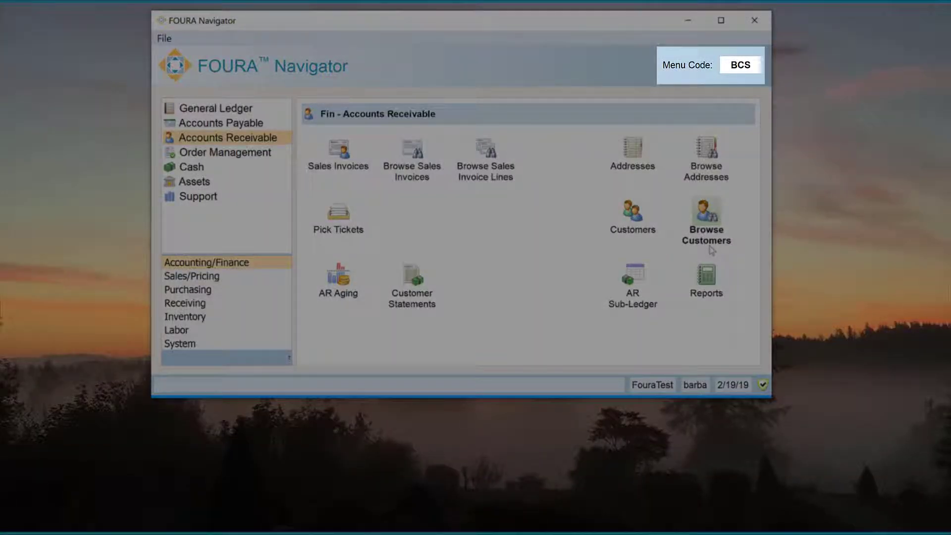
key(Return)
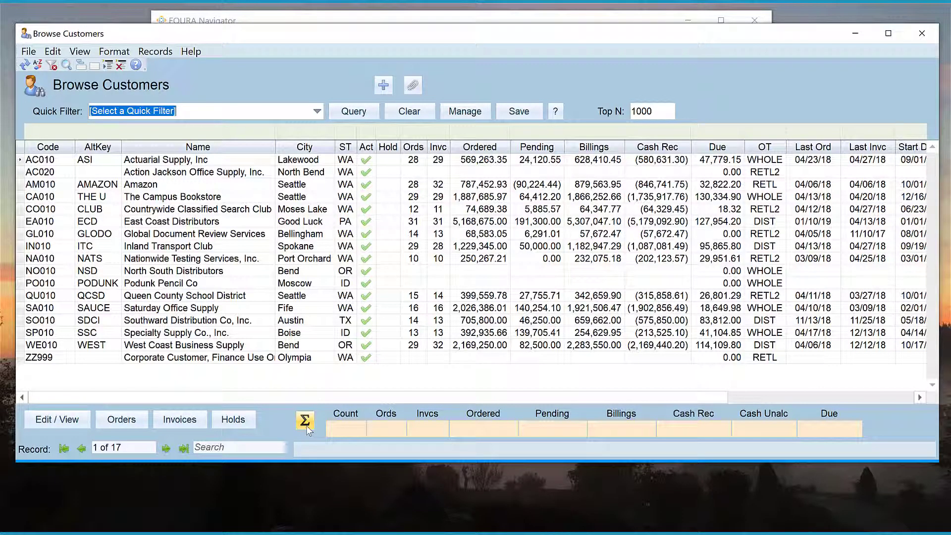
click(307, 427)
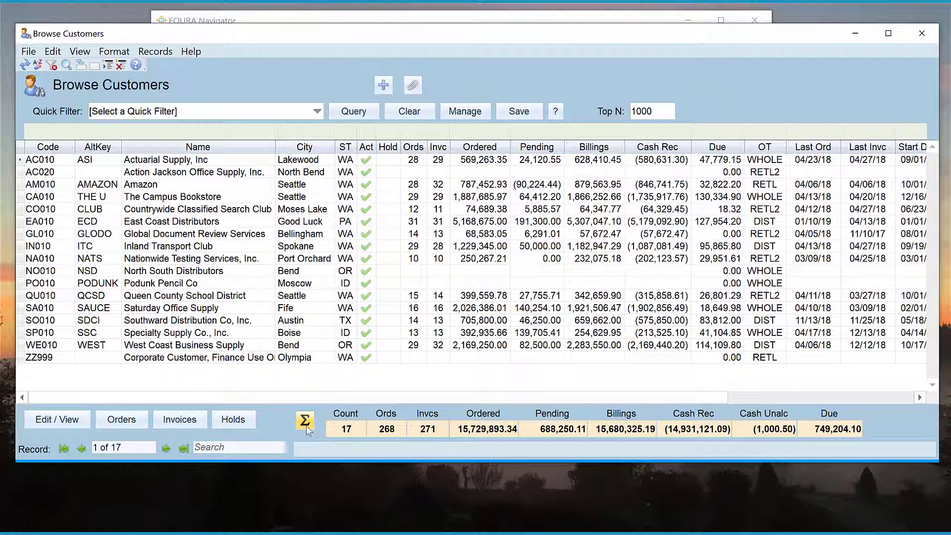
double_click(67, 158)
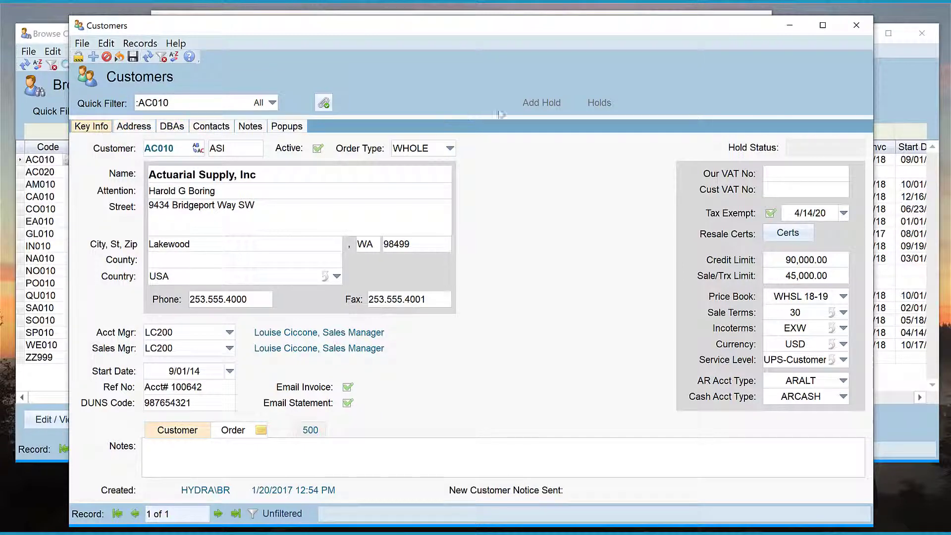
click(856, 29)
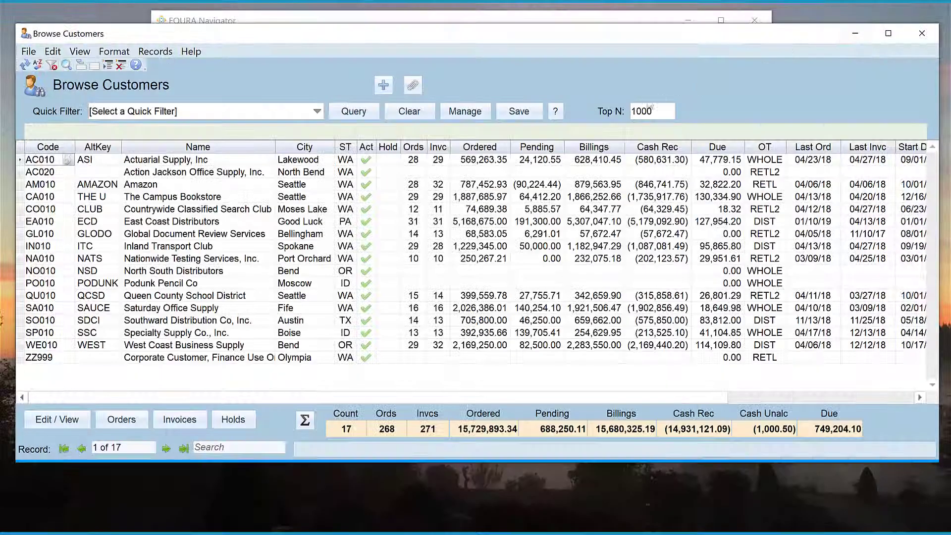
drag(372, 398, 304, 396)
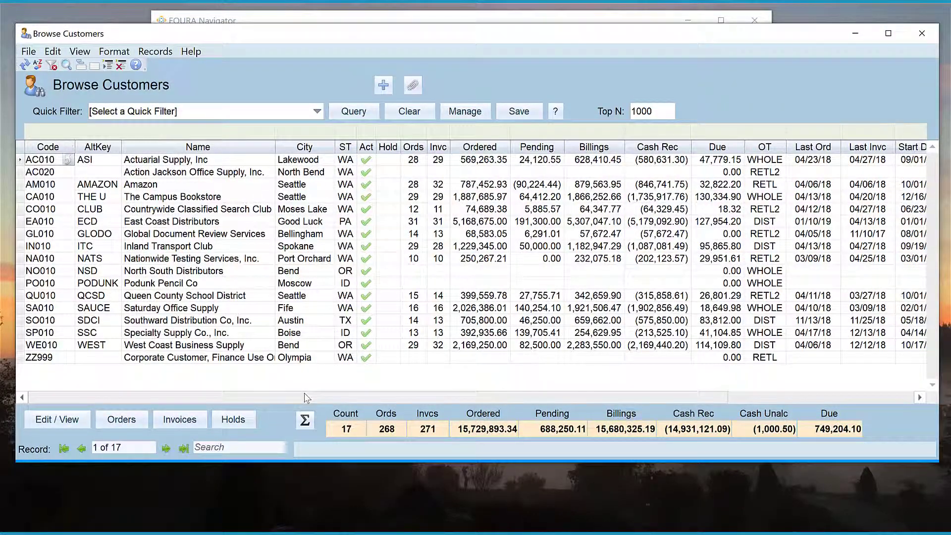
click(854, 34)
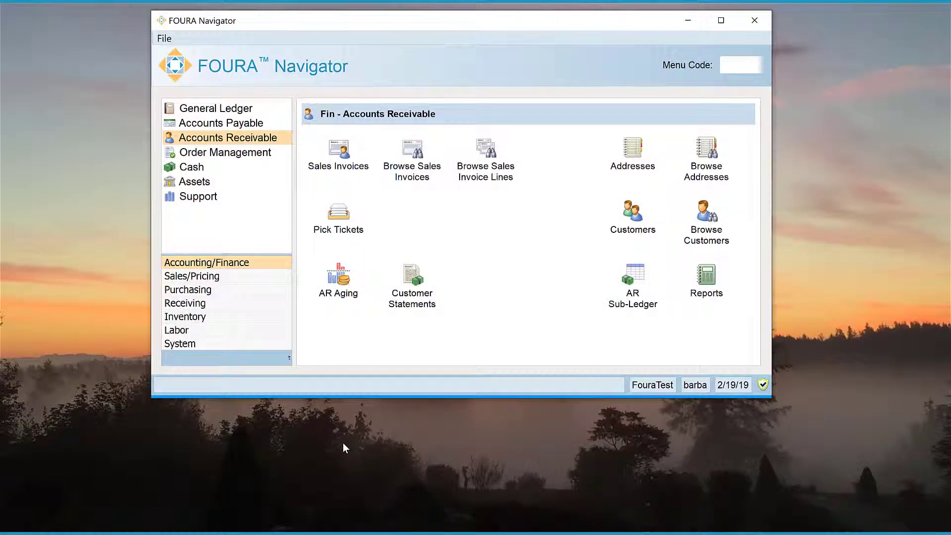